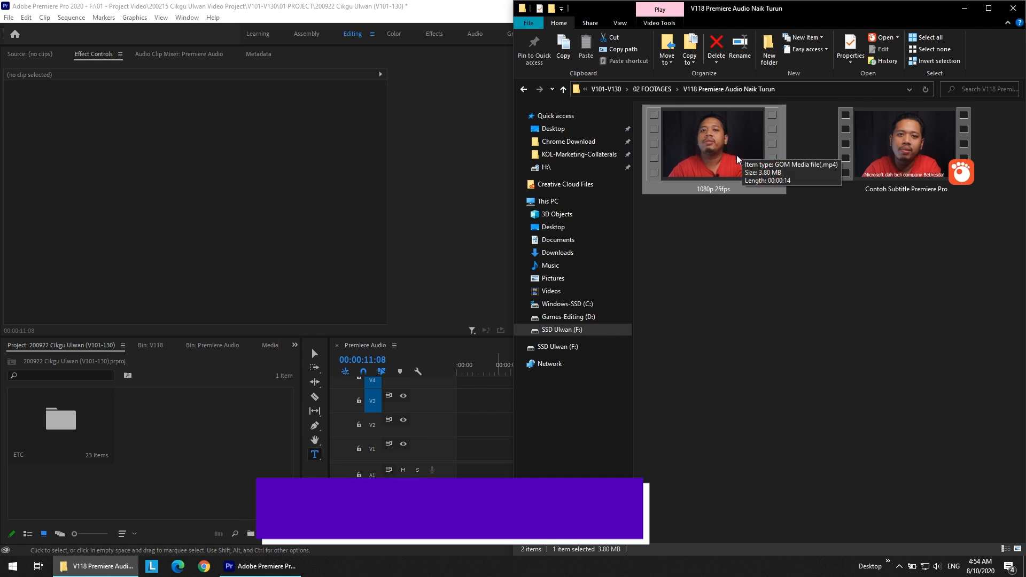
Import the 1080p 25fps video from the footage folder into the project and create a sequence from it
drag(733, 149, 193, 460)
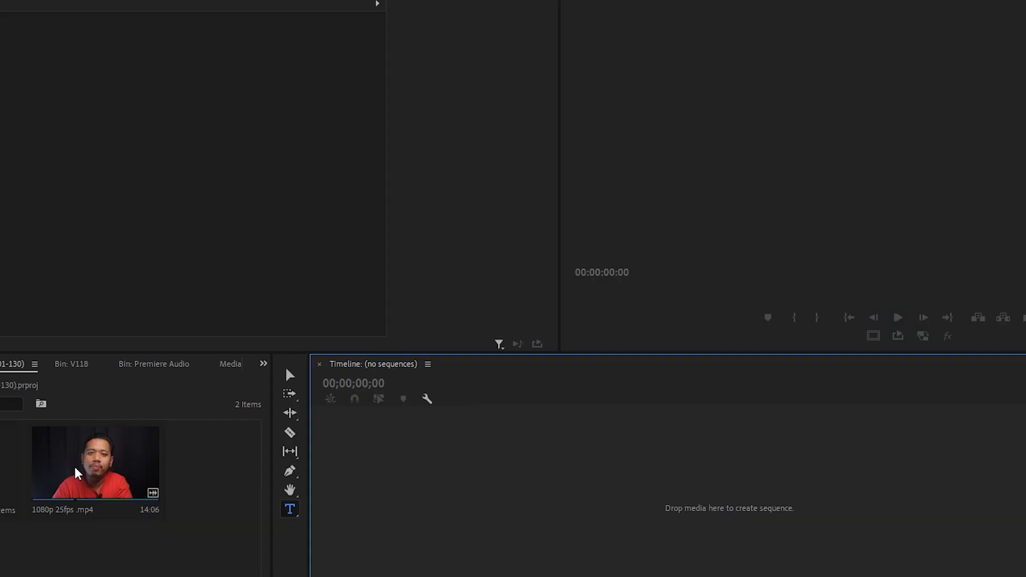
drag(77, 473, 369, 490)
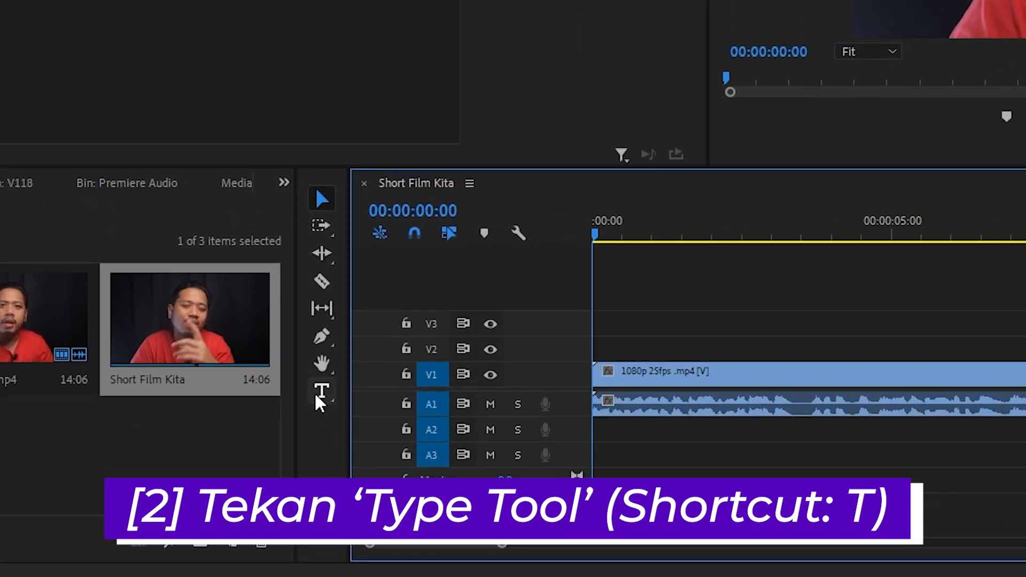
Add a text graphic reading "Hello assalamualaikum semua" over the video frame with the Type tool
click(320, 393)
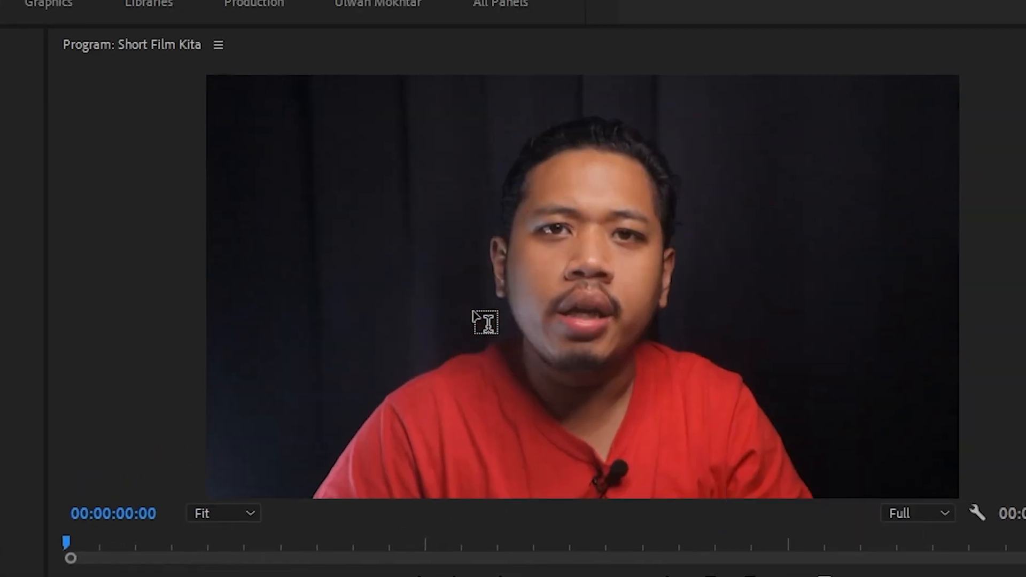
click(483, 304)
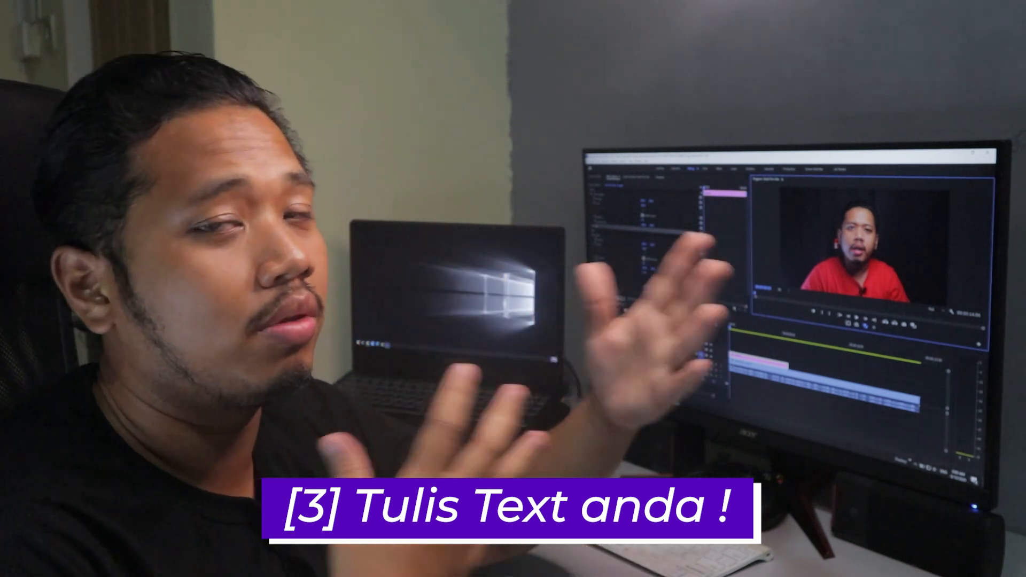
click(403, 316)
text(Hel)
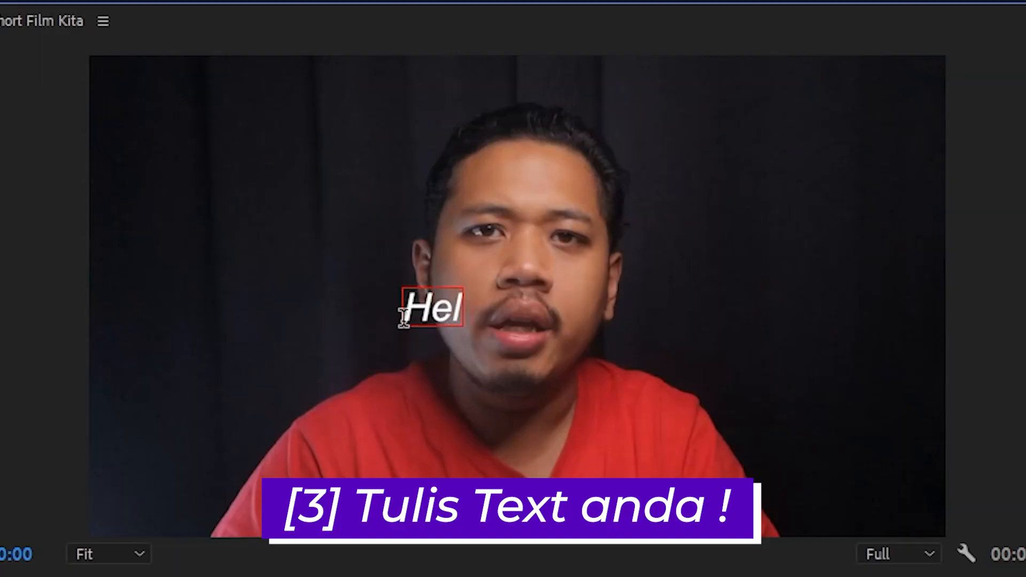
text(lo assalamualaikum semua)
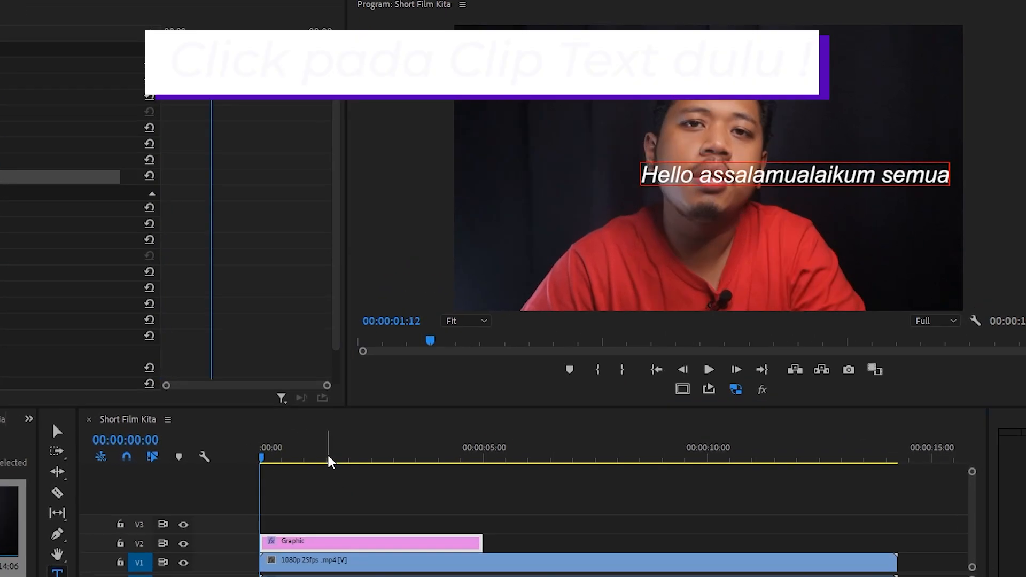
Move the playhead to 00:00:01:12 and toggle the text clip's visibility off and on
click(327, 459)
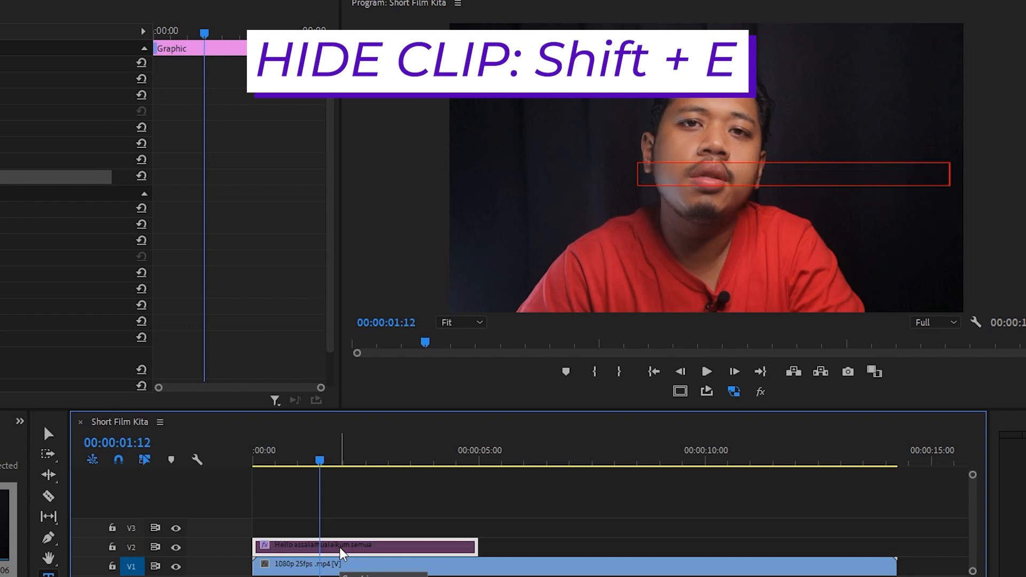
key(shift+e)
key(shift+e)
key(shift+e)
key(shift+e)
key(shift+e)
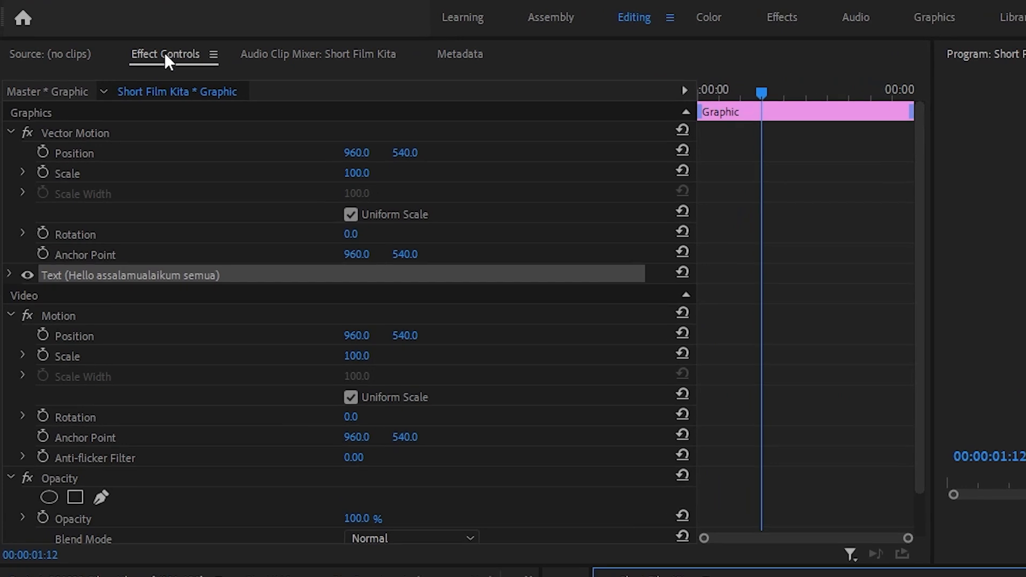
Expand the text layer's properties in Effect Controls and select the whole greeting text in the frame
click(166, 61)
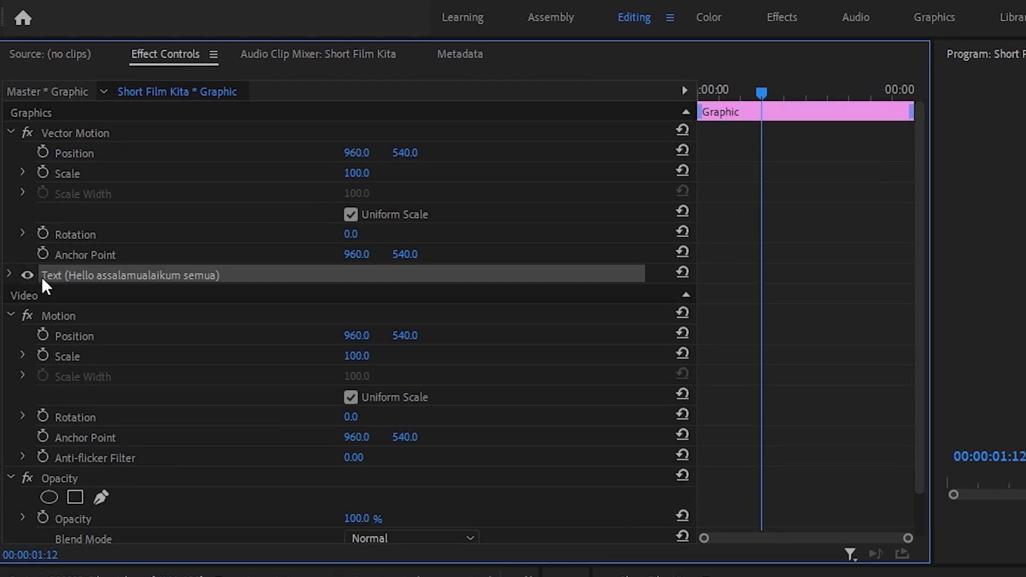
click(9, 274)
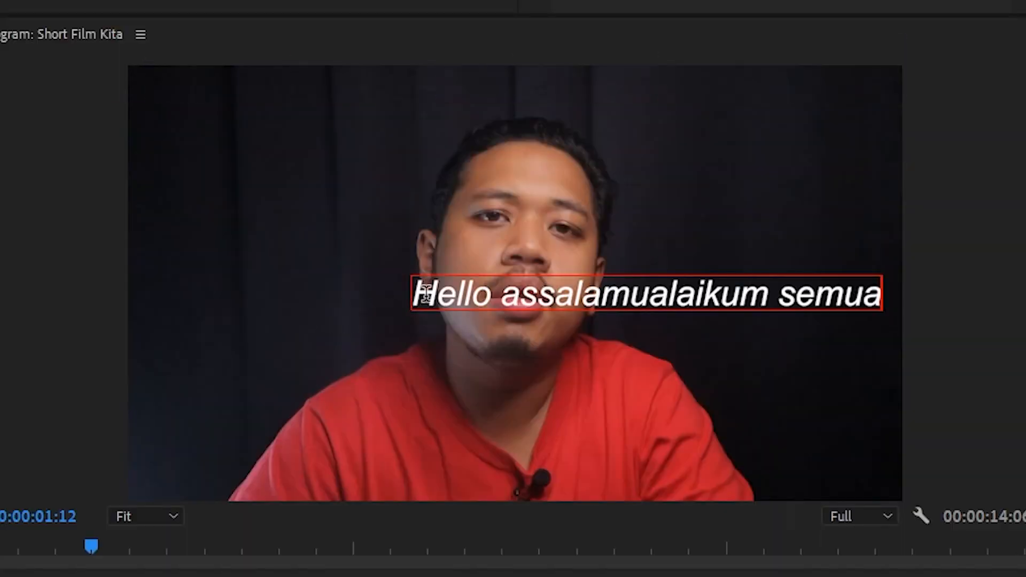
double_click(426, 293)
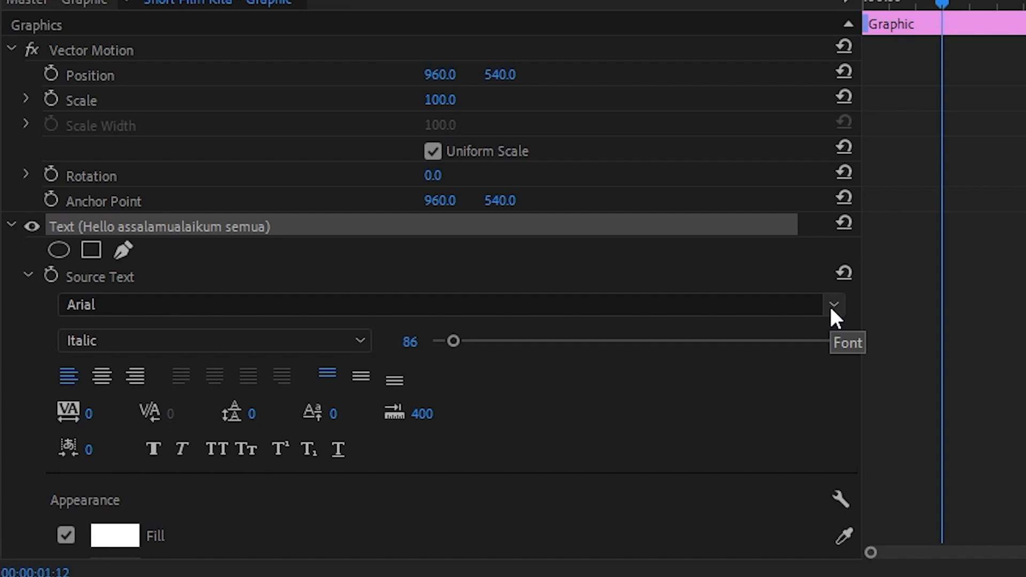
Try the Armageddon font on the greeting text and set the font back to Arial Regular
click(833, 305)
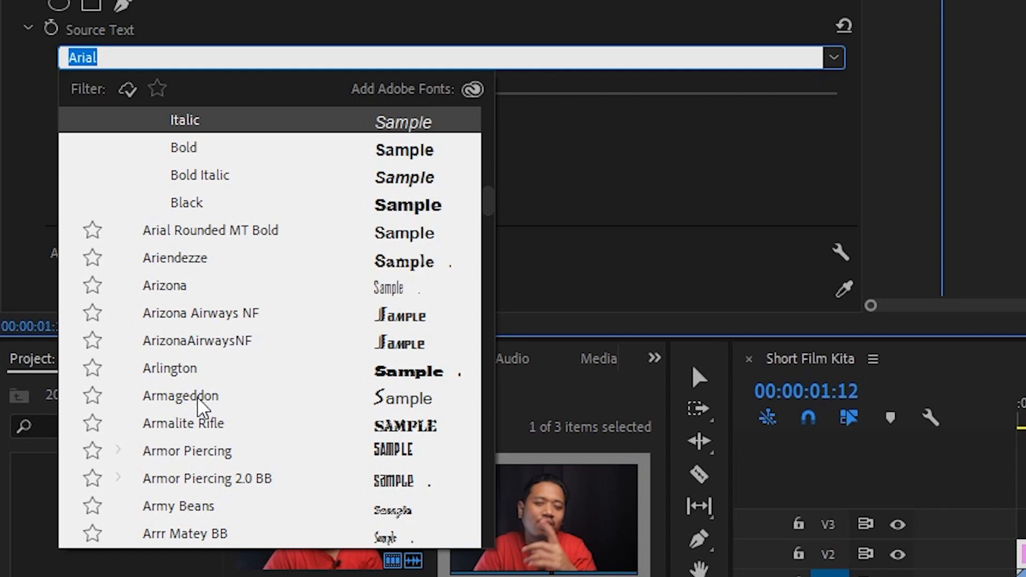
click(201, 402)
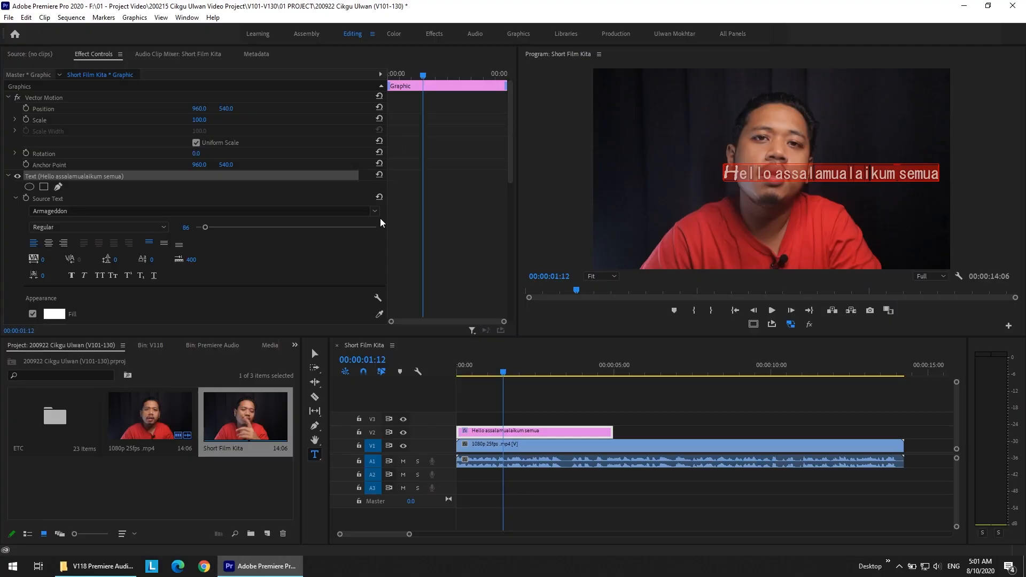
click(375, 211)
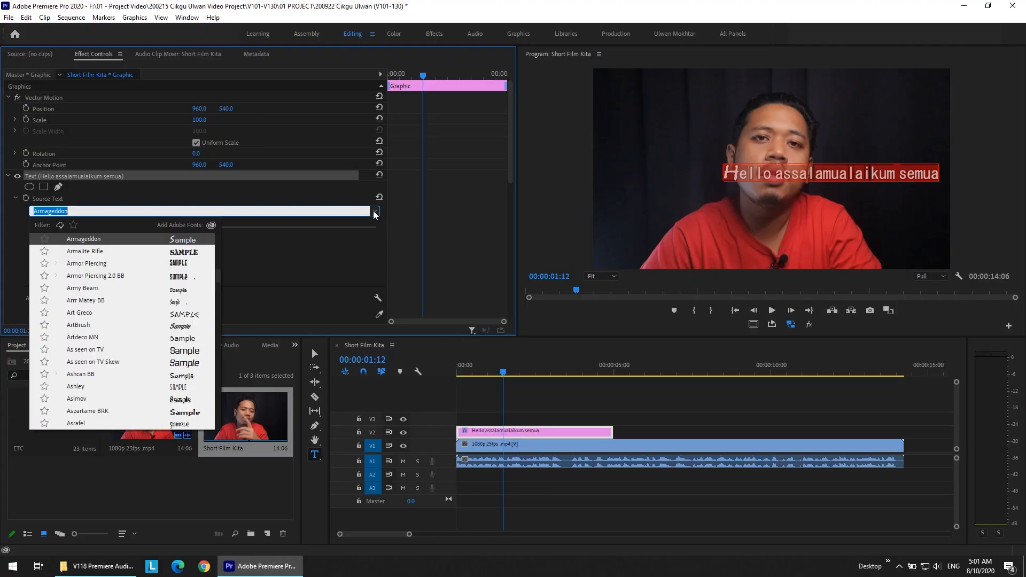
text(arial)
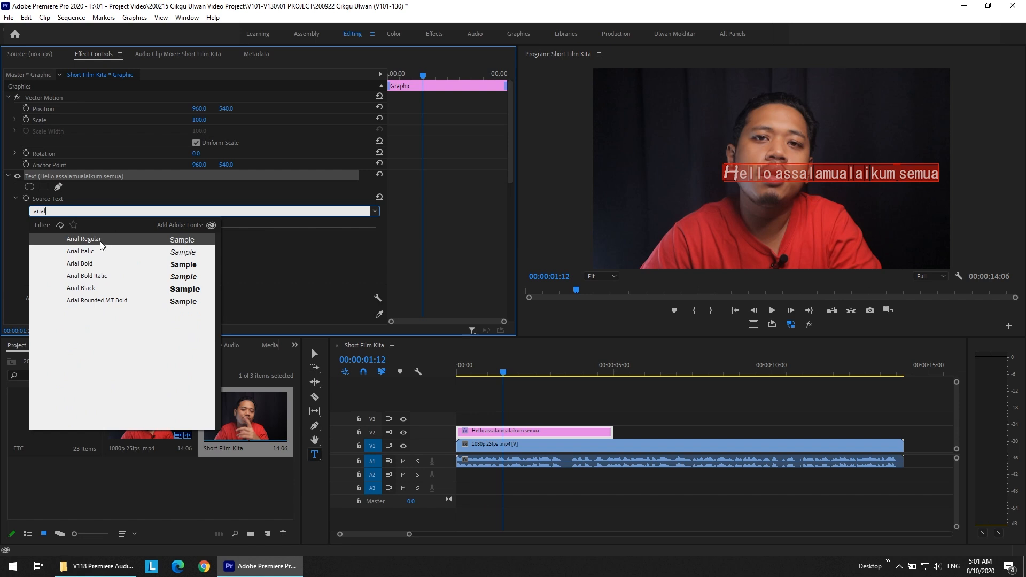
click(84, 239)
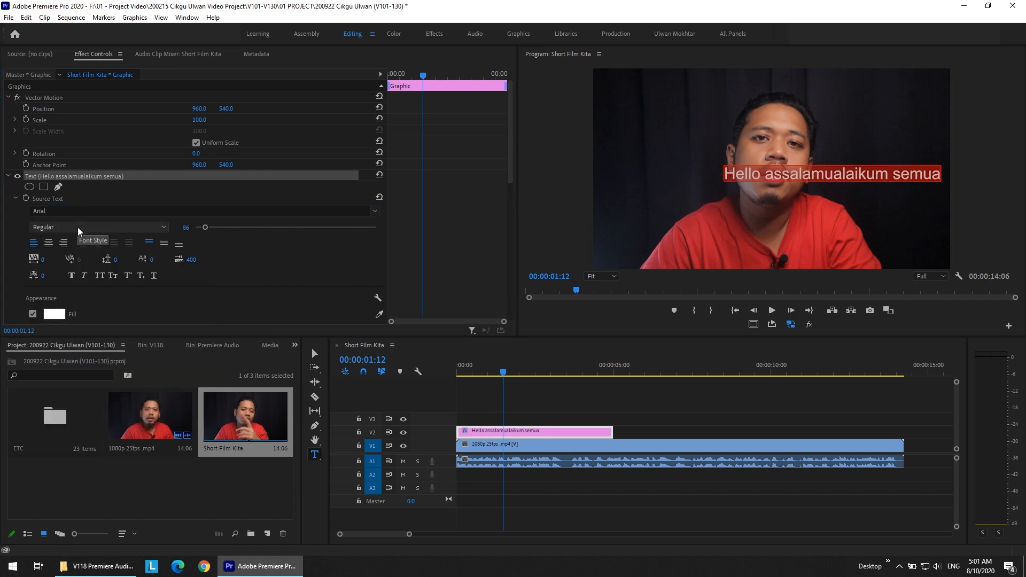
Try the Bold style on the text, and set it to Italic with a font size of 67
click(79, 230)
click(54, 261)
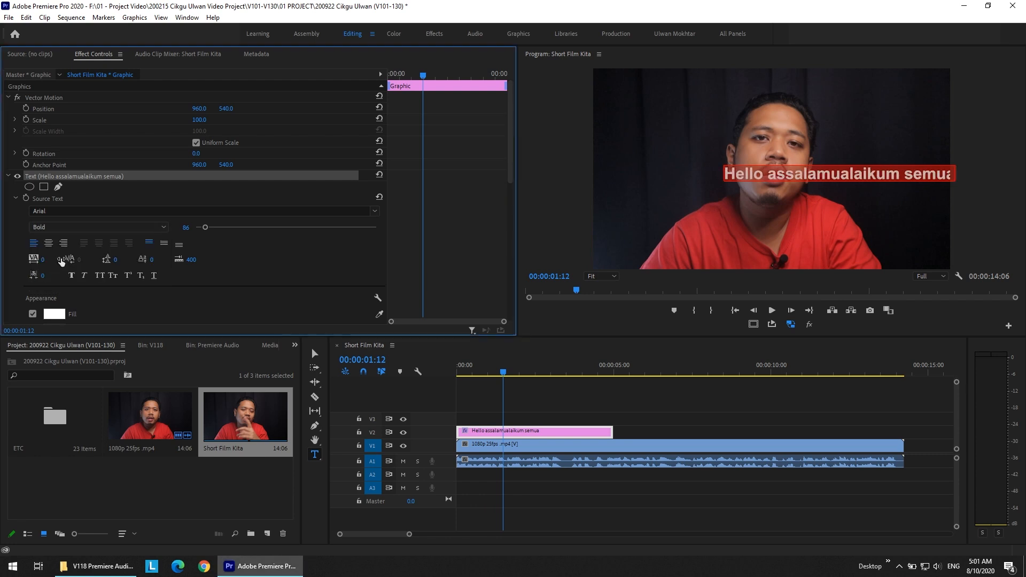
click(75, 230)
click(69, 240)
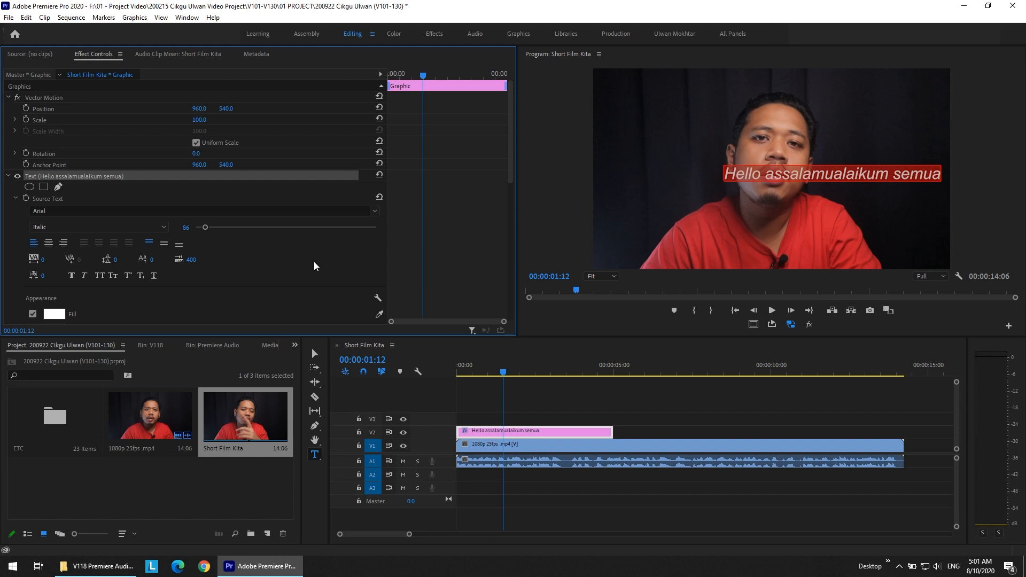
drag(208, 234, 204, 236)
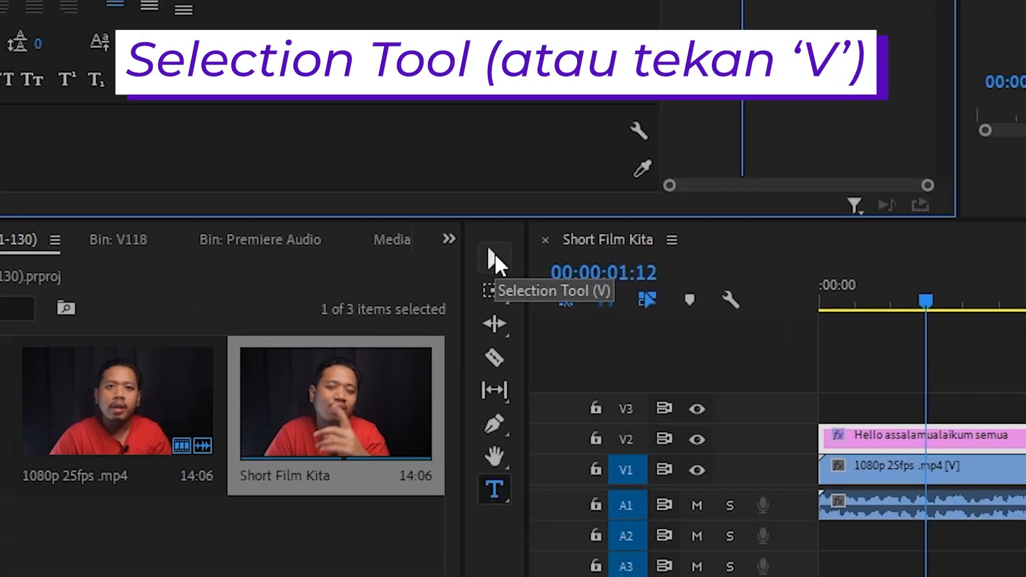
Move the text to the lower centre of the frame and centre-align it, keeping it horizontally centred in the frame
click(494, 260)
drag(629, 290, 530, 286)
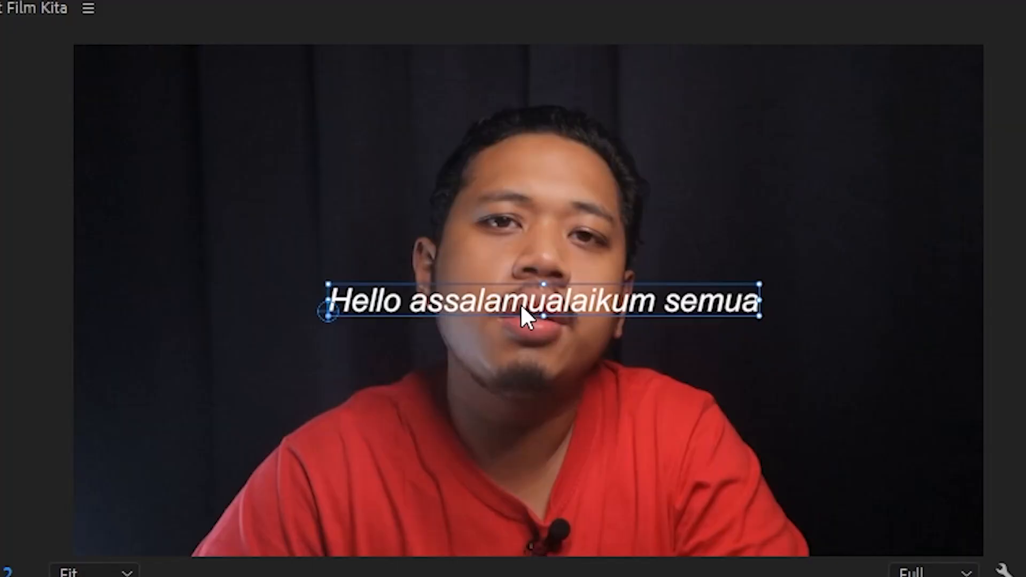
drag(521, 303, 499, 457)
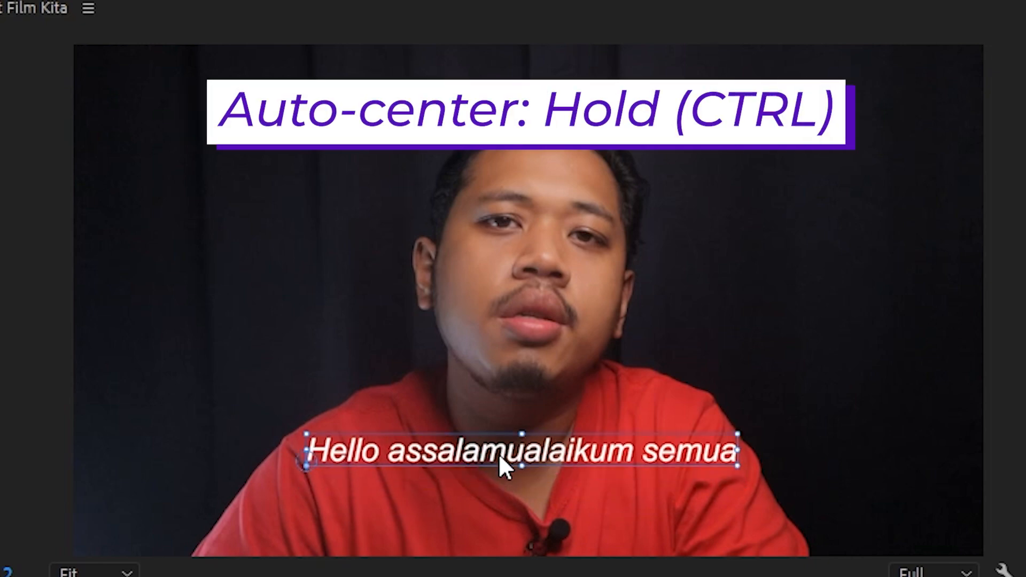
drag(498, 453, 510, 513)
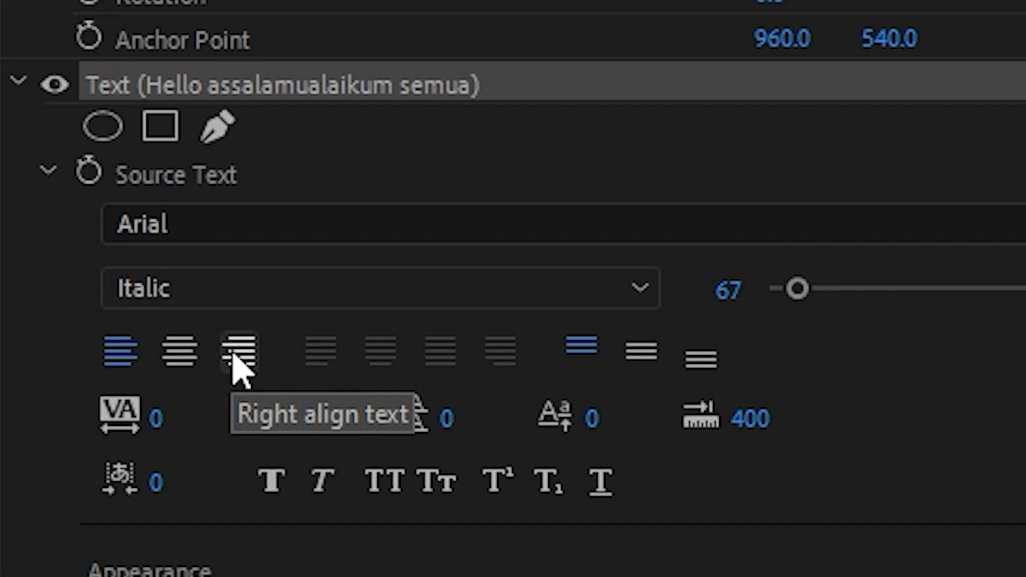
click(182, 355)
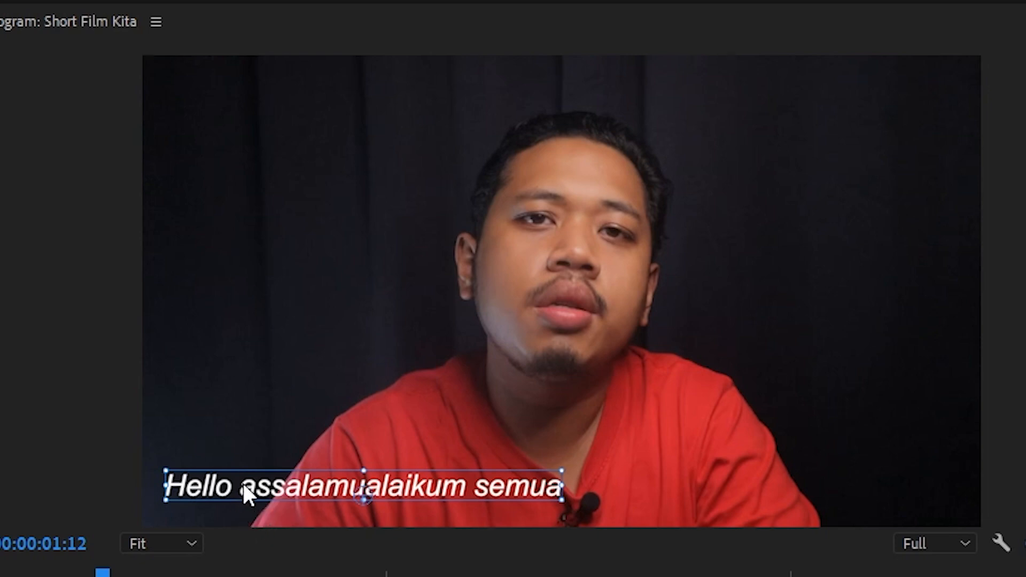
drag(243, 483, 446, 476)
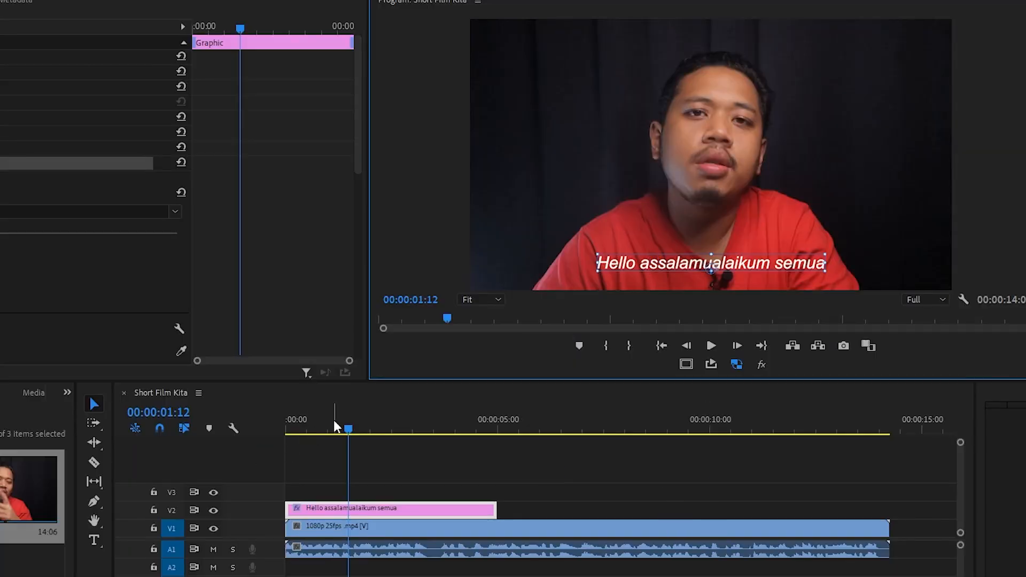
Play the sequence from the start to find where the greeting ends, and trim the text clip's end to 00:00:01:02
drag(333, 422, 289, 424)
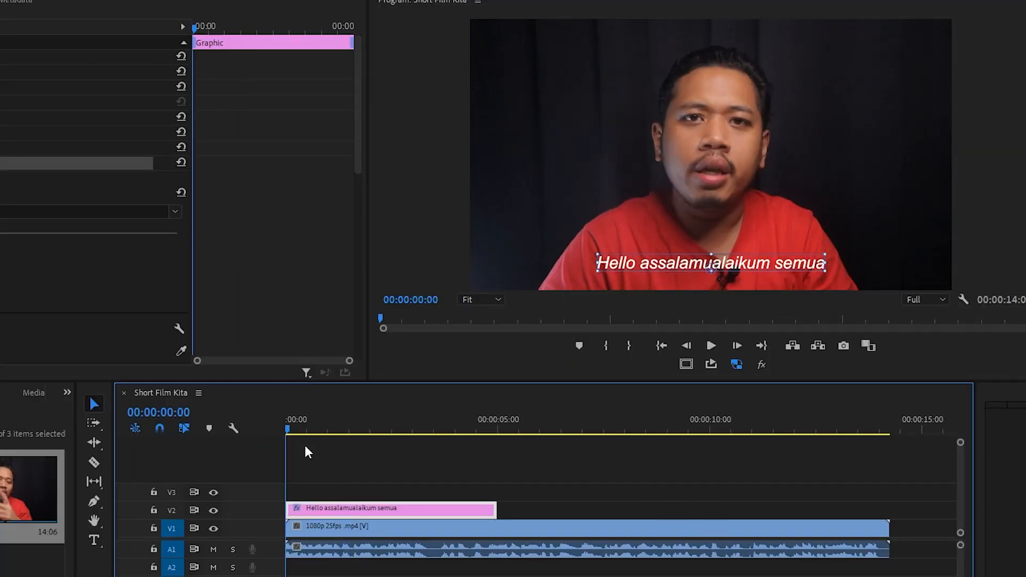
key(space)
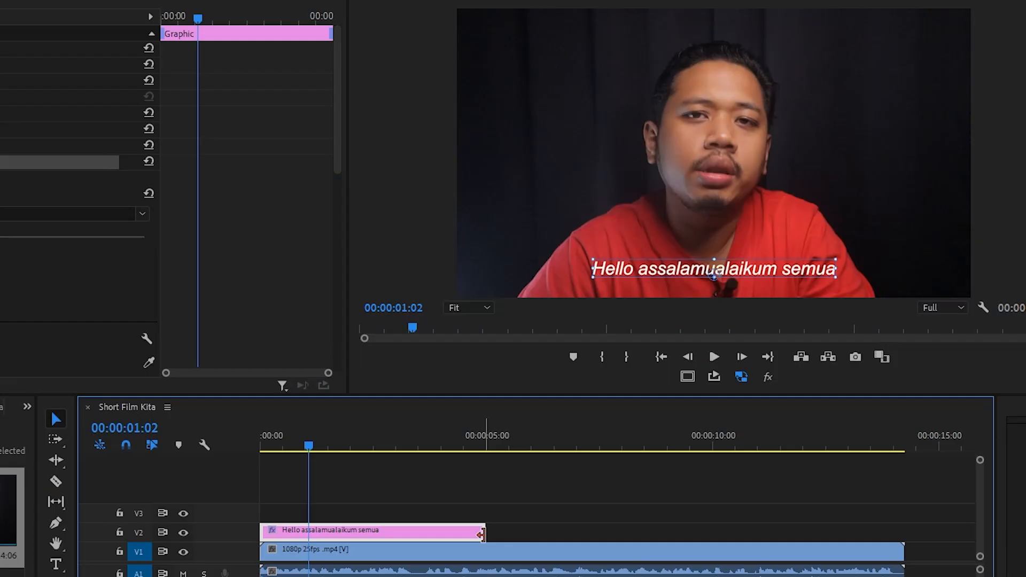
drag(481, 533, 401, 533)
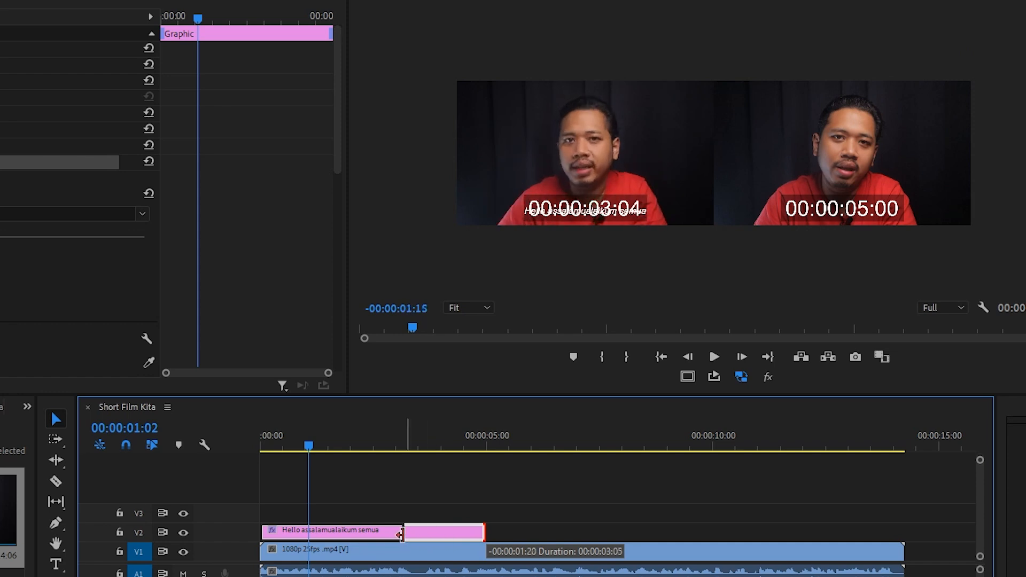
drag(306, 540, 307, 537)
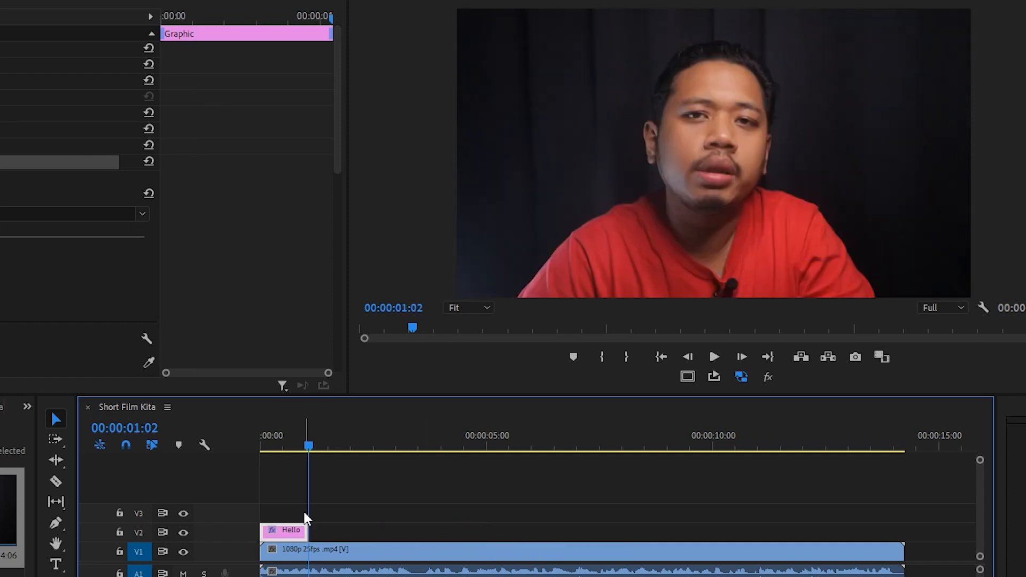
Play the sequence from the start to check the trimmed subtitle's timing against the speech
drag(287, 446, 265, 438)
key(space)
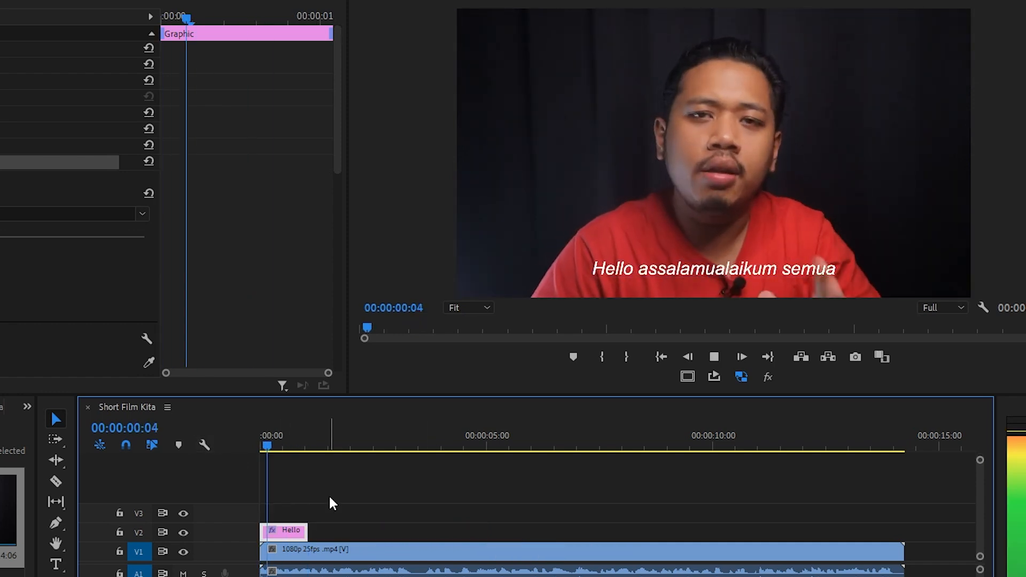
click(358, 551)
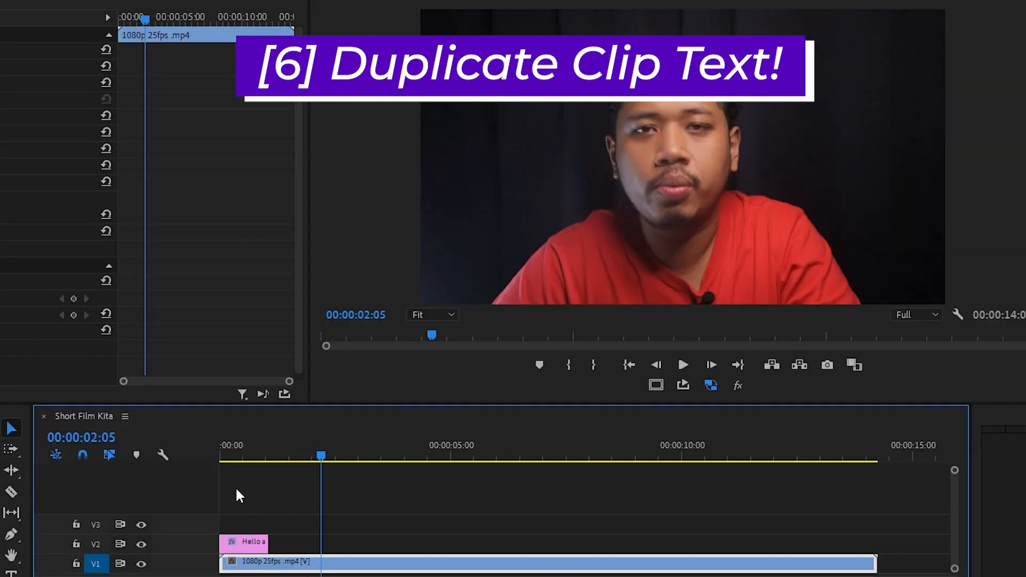
Duplicate the greeting text clip on track V2, placing the copy after the original with a short gap
click(245, 500)
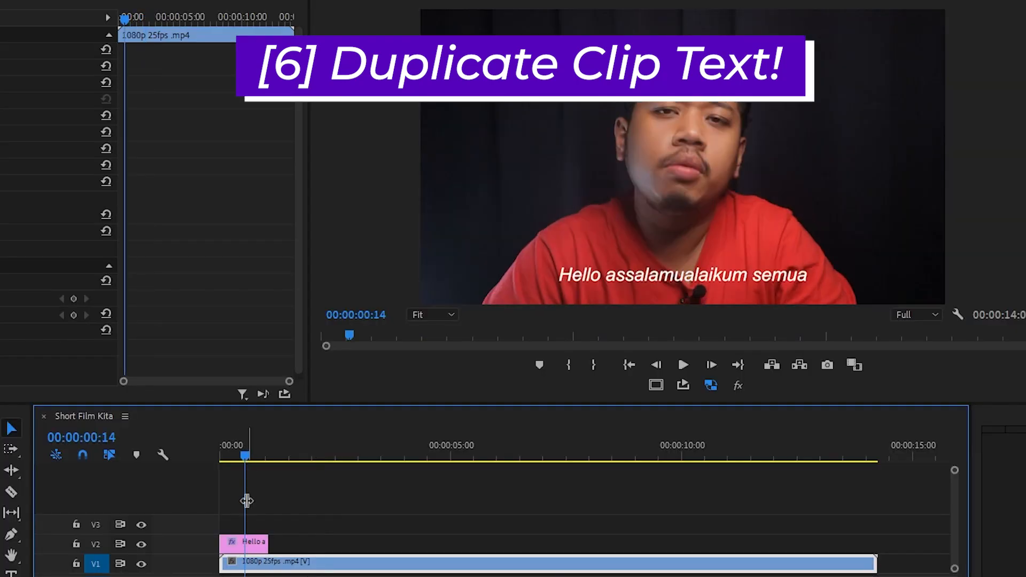
click(247, 543)
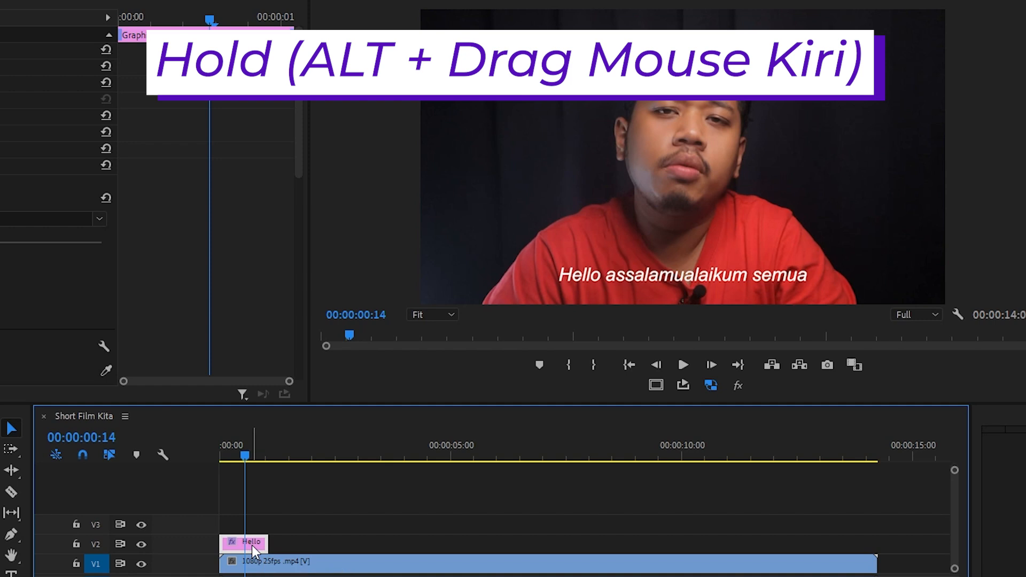
drag(252, 545, 323, 541)
With the playhead at 00:00:01:19, replace the duplicate's text with "Saya", the speaker's name and "siapa degil saya rotan!"
drag(290, 453, 300, 458)
click(318, 539)
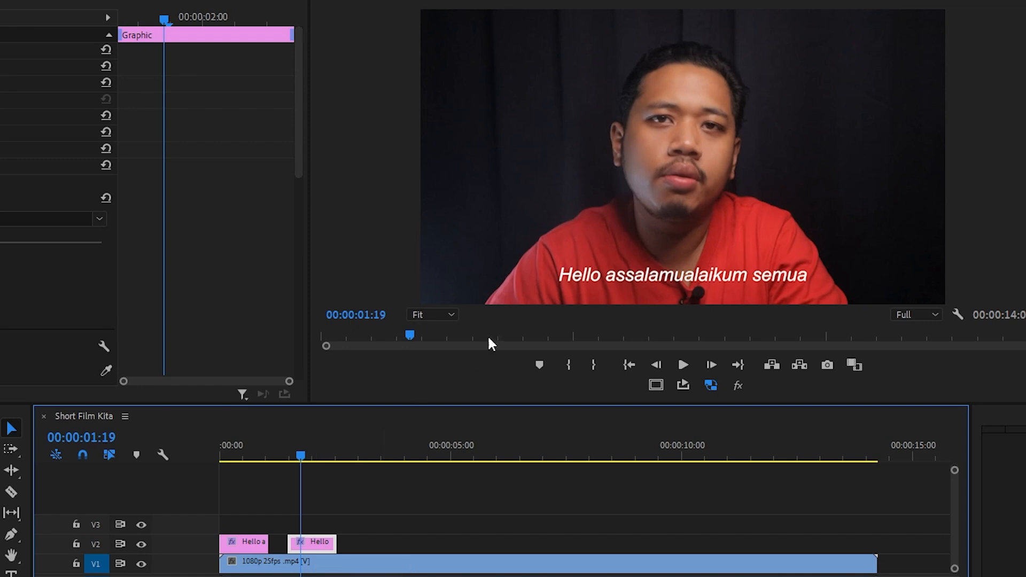
double_click(608, 274)
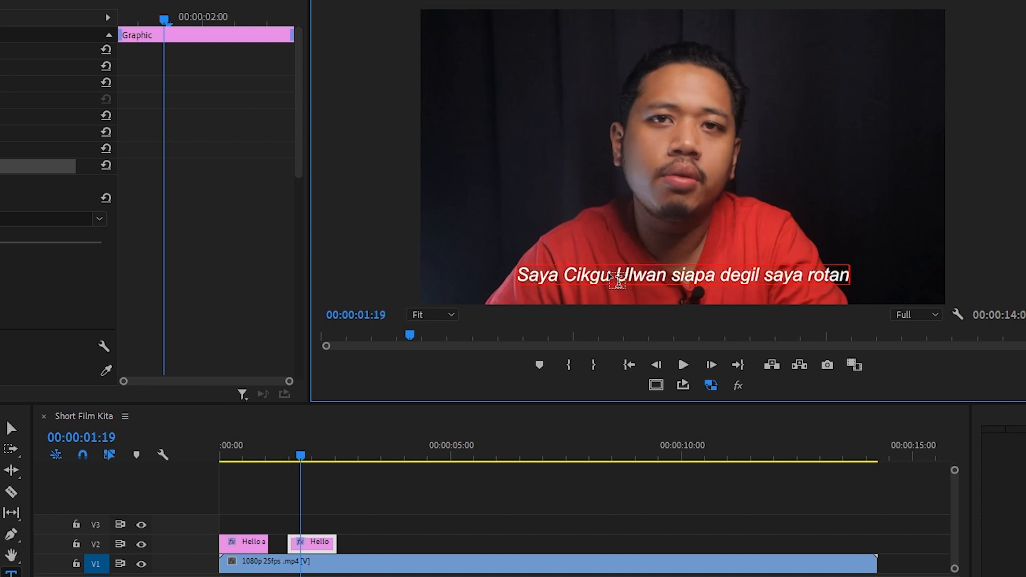
click(309, 543)
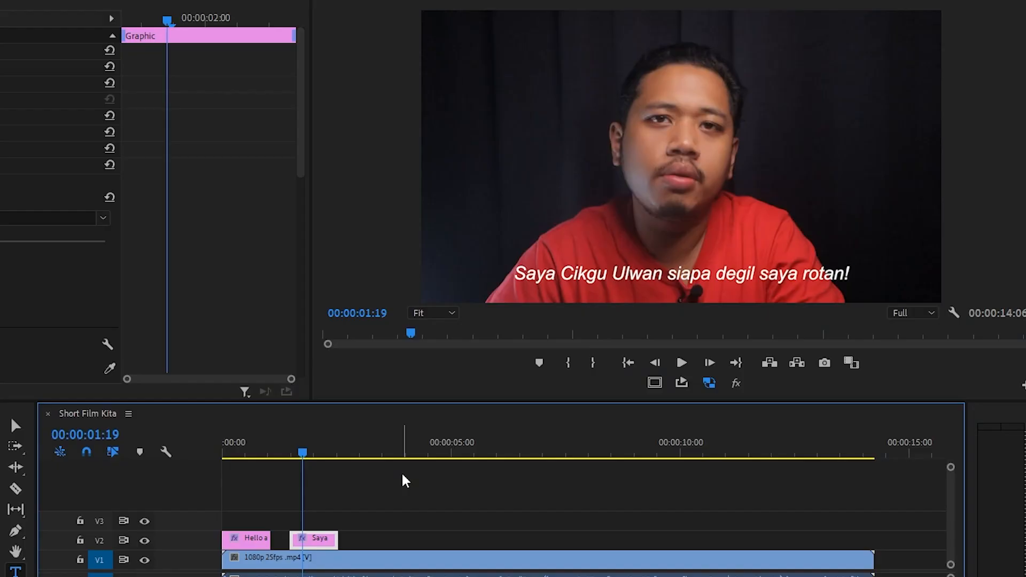
Play the sequence from the start to check the second subtitle's timing, and move its clip directly against the greeting clip's end
click(299, 558)
key(Home)
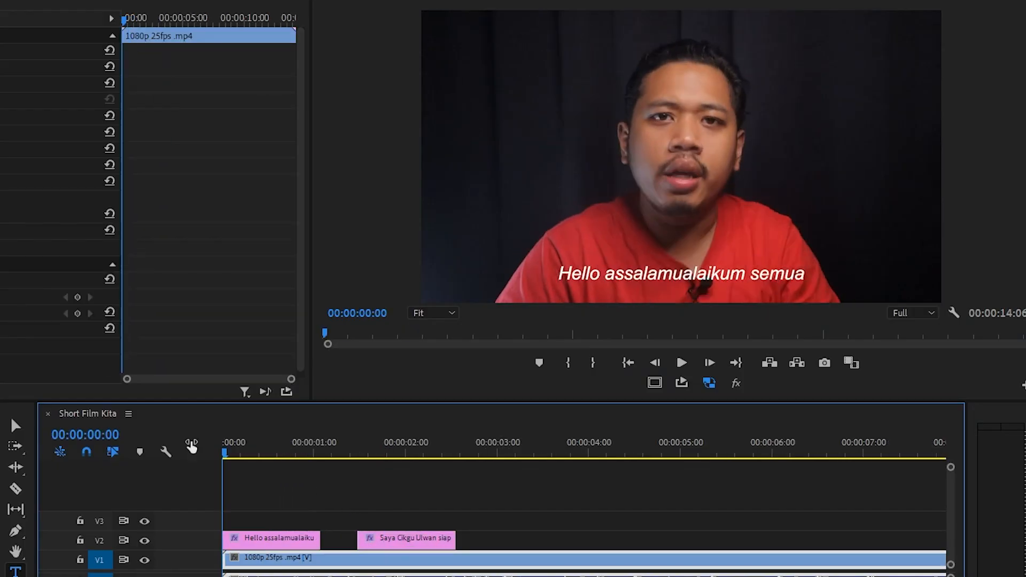
key(space)
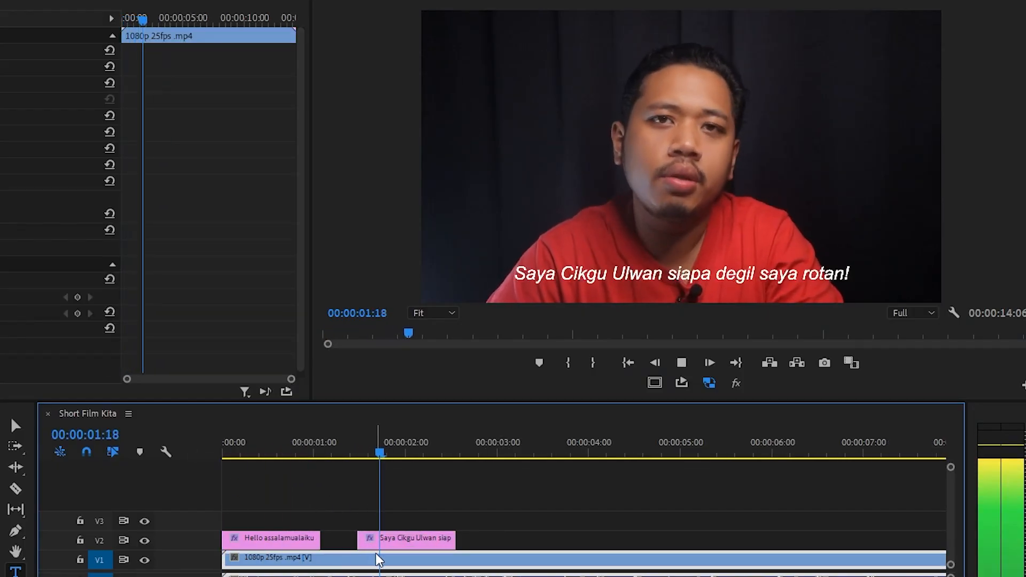
key(space)
click(409, 542)
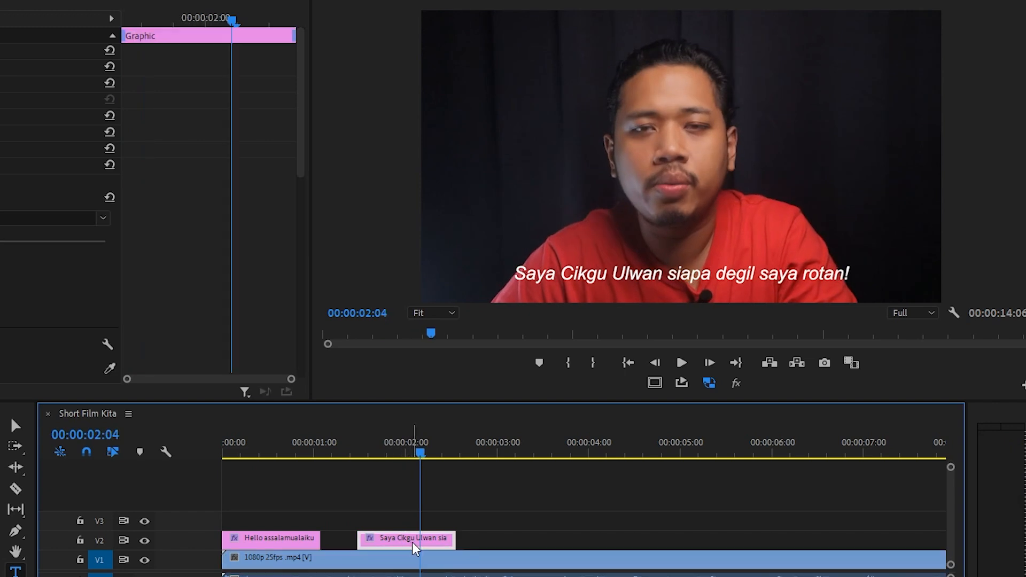
drag(414, 541, 376, 541)
Play from the start to find where the second spoken line ends, and extend the second subtitle clip's end to 00:00:03:13
drag(335, 452, 195, 461)
key(space)
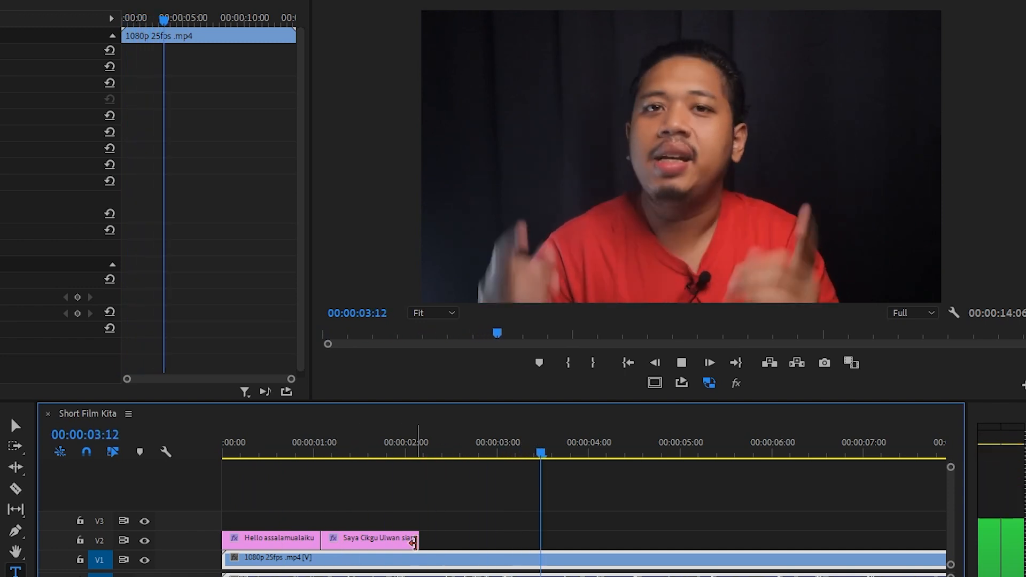
drag(411, 541, 448, 542)
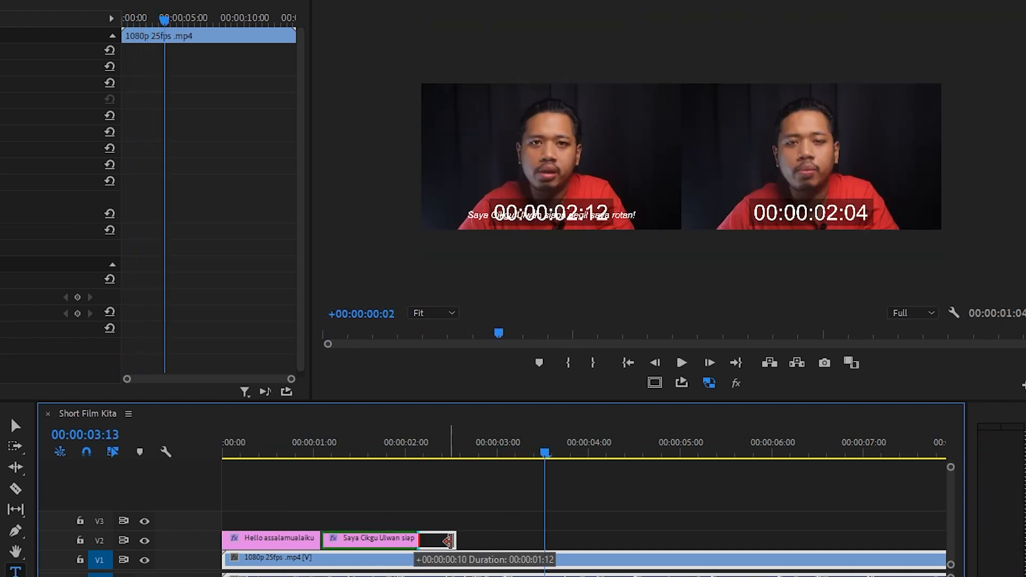
drag(535, 553, 536, 552)
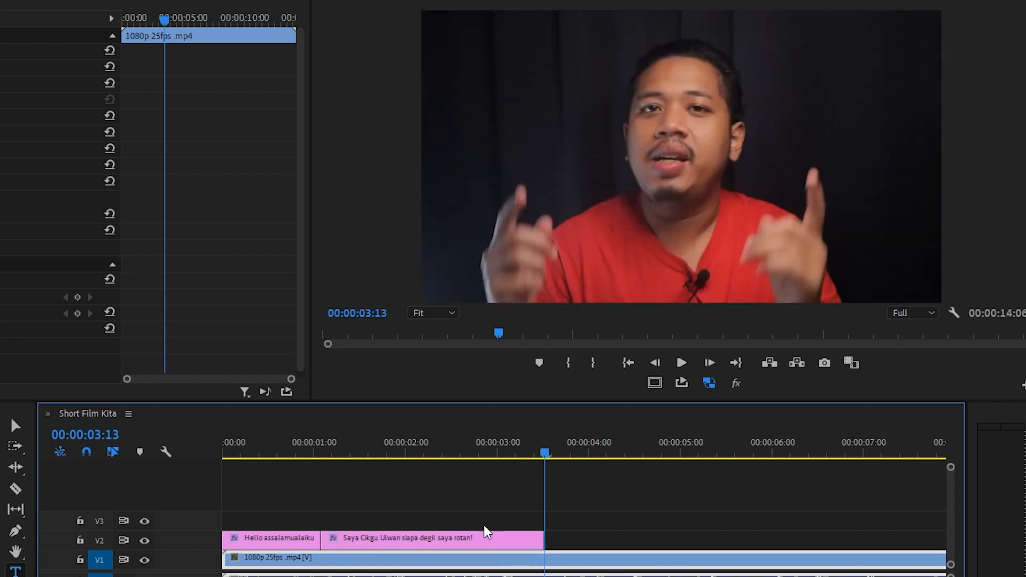
Play the sequence from the start to check both subtitles' timing against the speech
click(470, 466)
key(Home)
key(space)
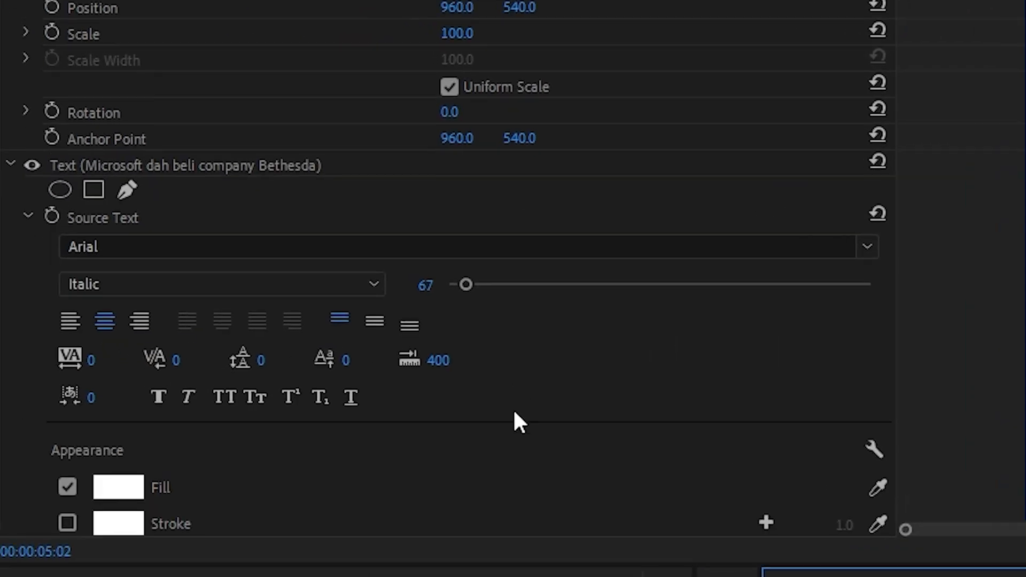
Enable the Background appearance for the "Microsoft dah beli company Bethesda" subtitle text
scroll(515, 414, down, 3)
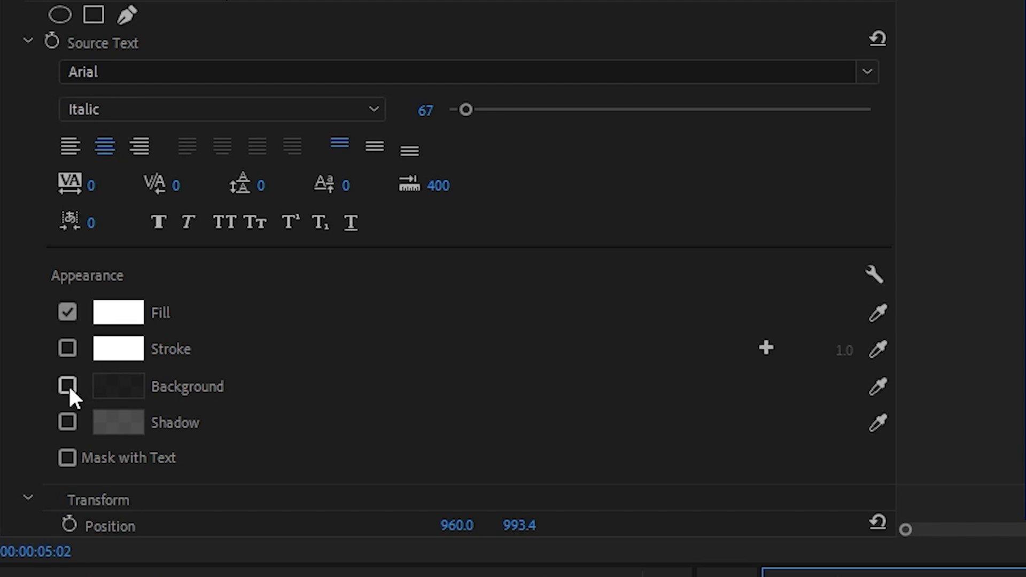
click(68, 385)
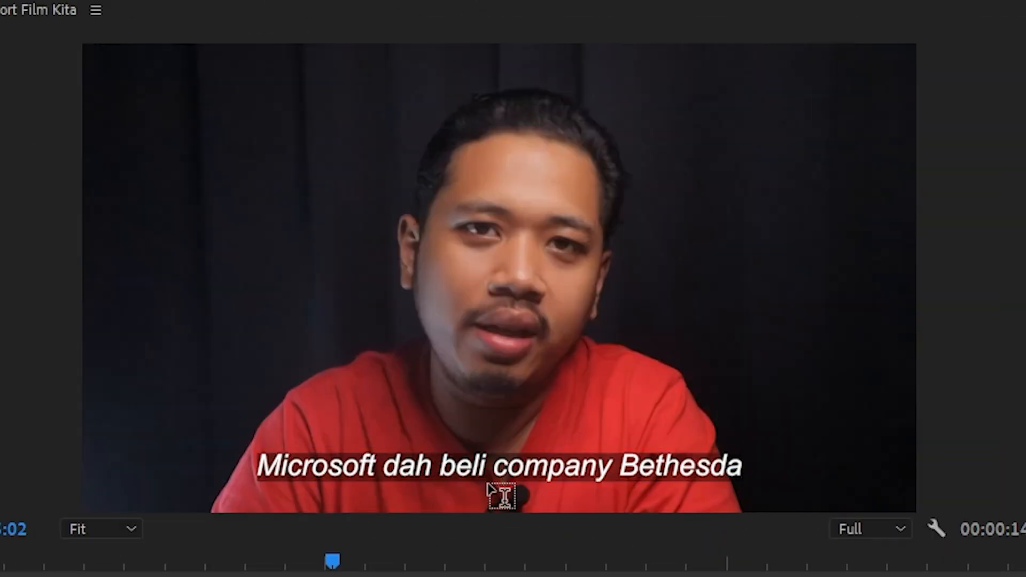